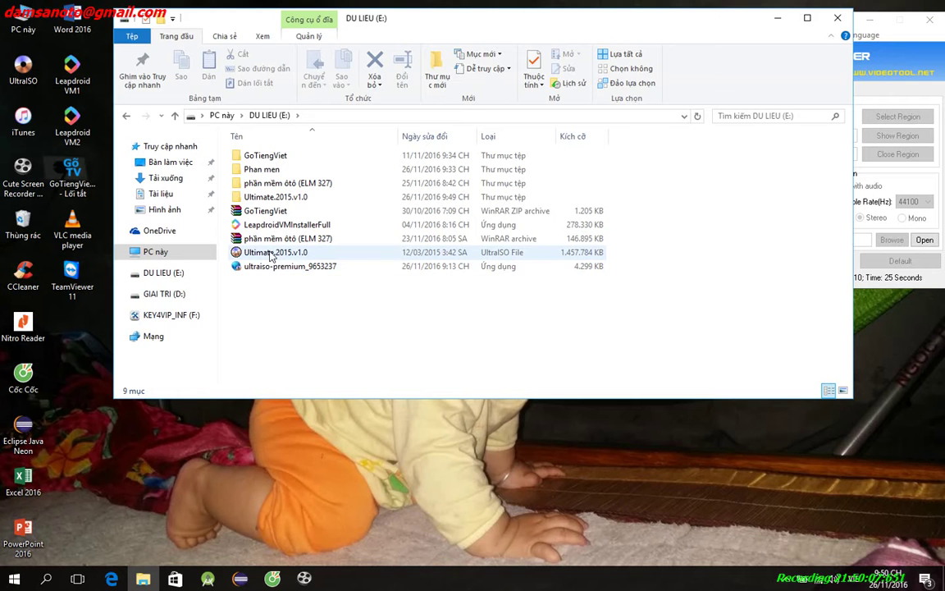
# Step: Show the UltraISO extraction options for the Ultimate.2015.v1.0 ISO file on the DU LIEU (E:) drive without extracting it
pyautogui.rightClick(268, 259)
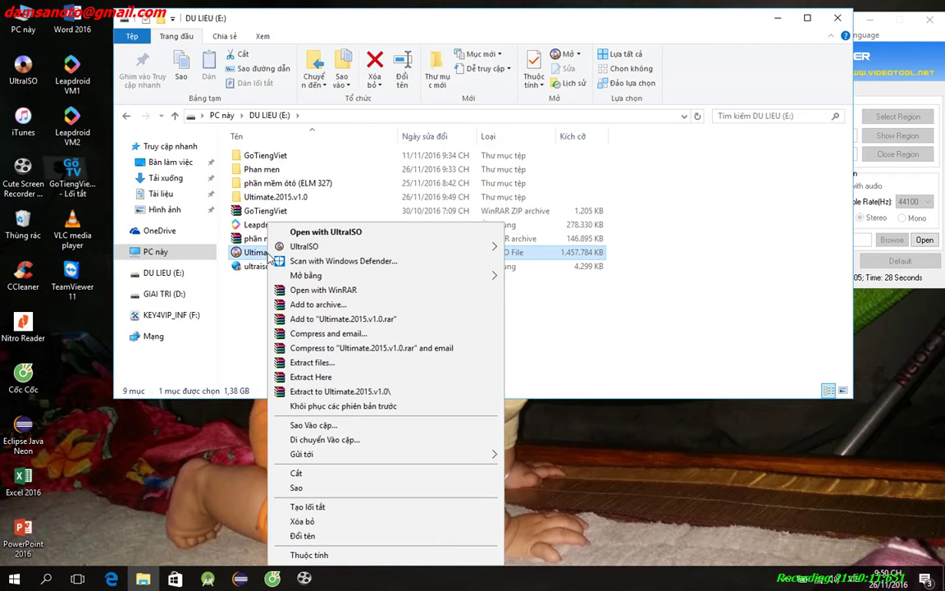
pyautogui.moveTo(287, 248)
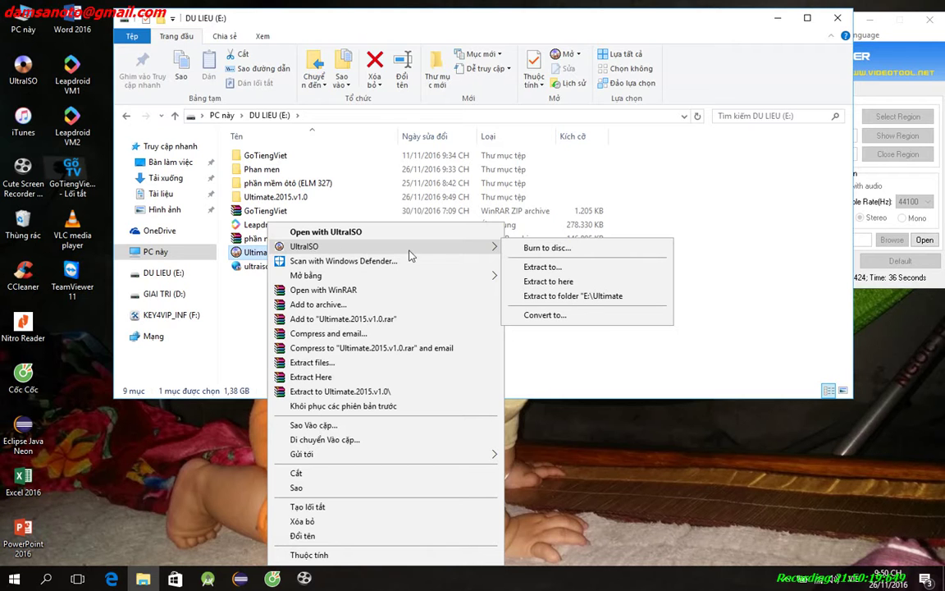
pyautogui.moveTo(416, 251)
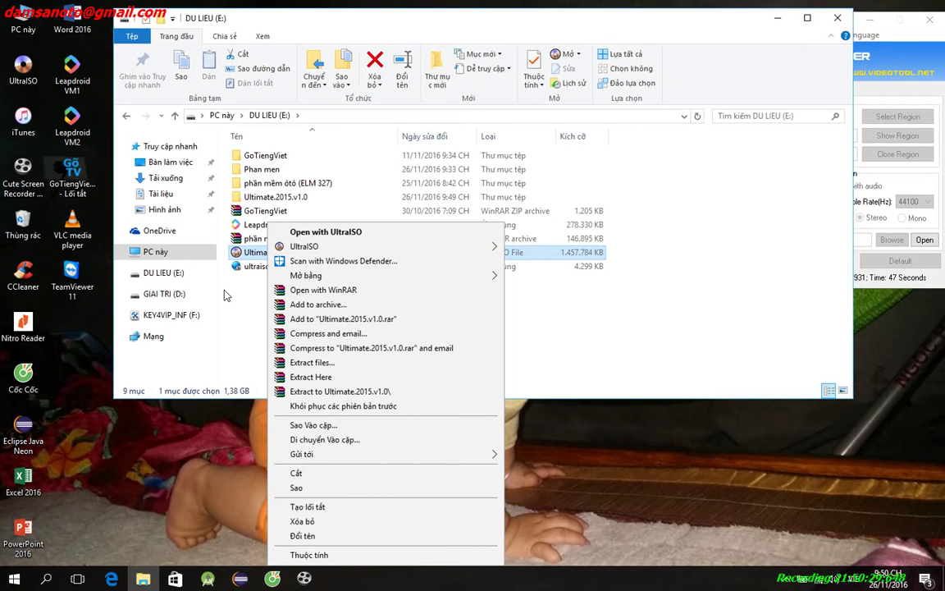
pyautogui.click(202, 261)
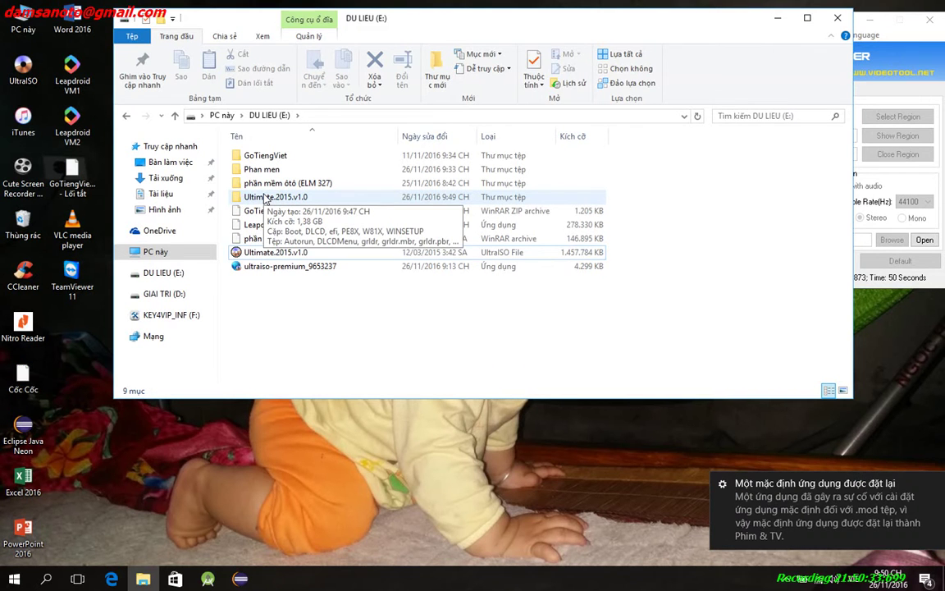
# Step: Launch DLCDMenu from the extracted Ultimate.2015.v1.0 folder and reposition its window over the file window
pyautogui.click(266, 199)
pyautogui.doubleClick(265, 199)
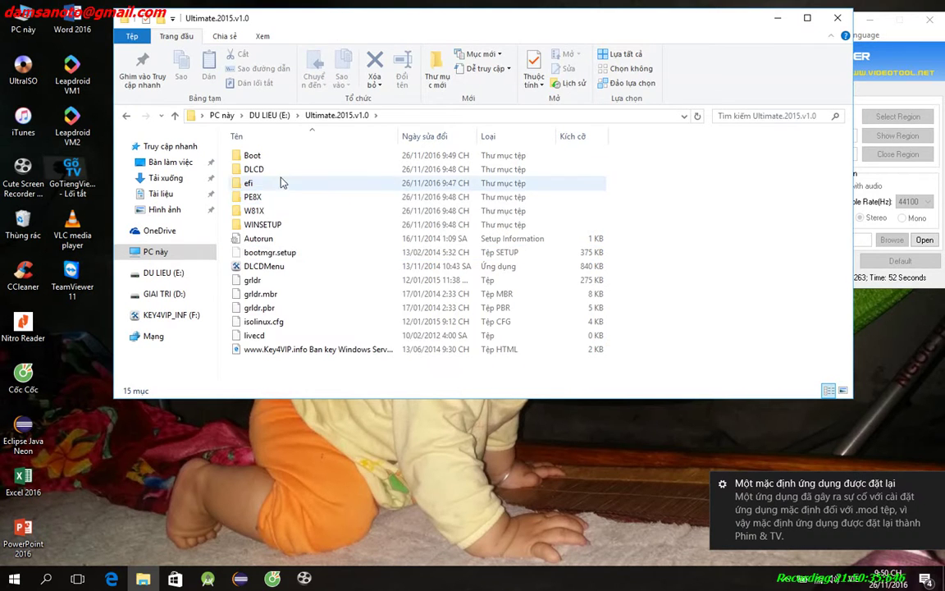
pyautogui.doubleClick(273, 272)
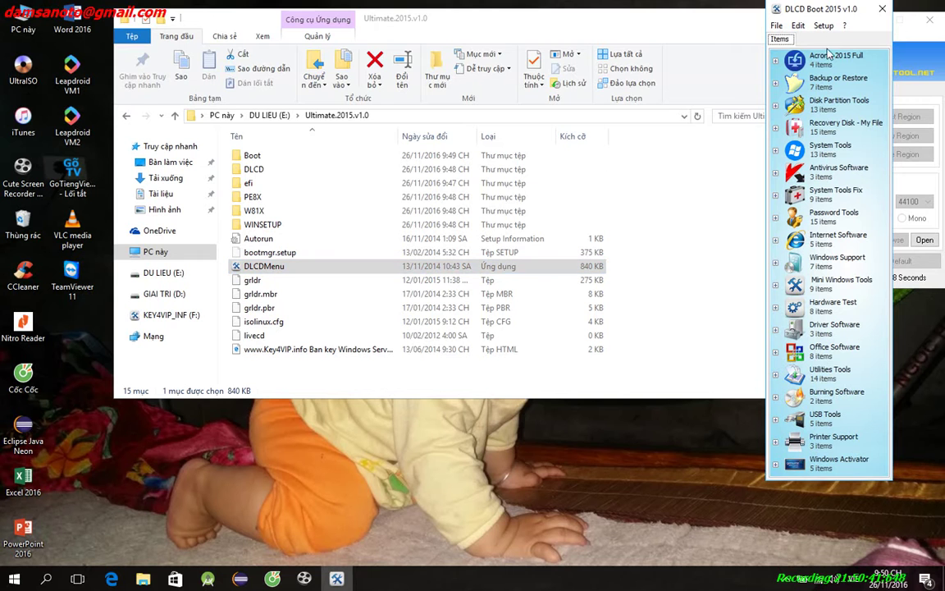
pyautogui.moveTo(829, 15); pyautogui.dragTo(704, 30)
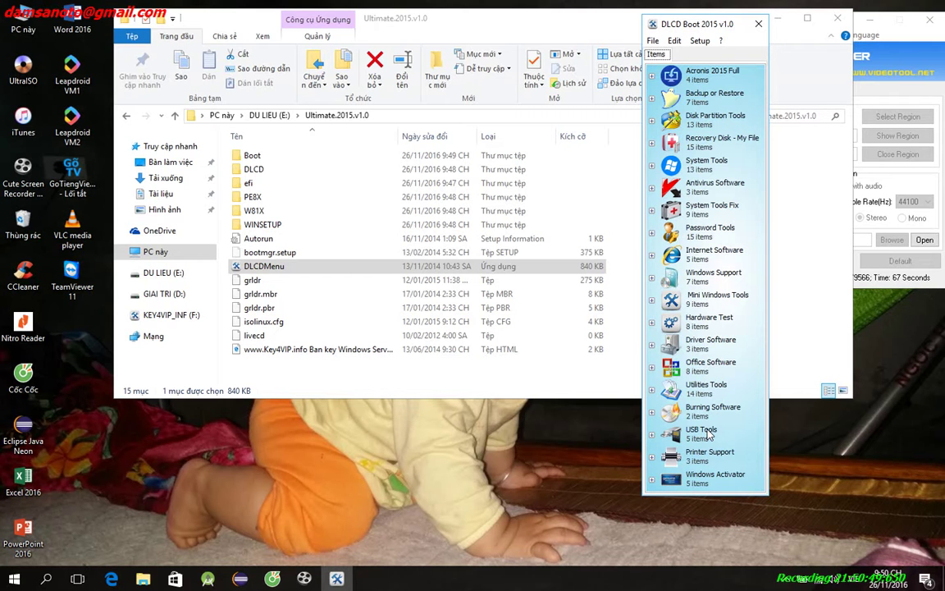
# Step: Launch Rufus 1.4.11 from the USB Tools group, allow it to make changes, and dismiss its update offer
pyautogui.click(652, 436)
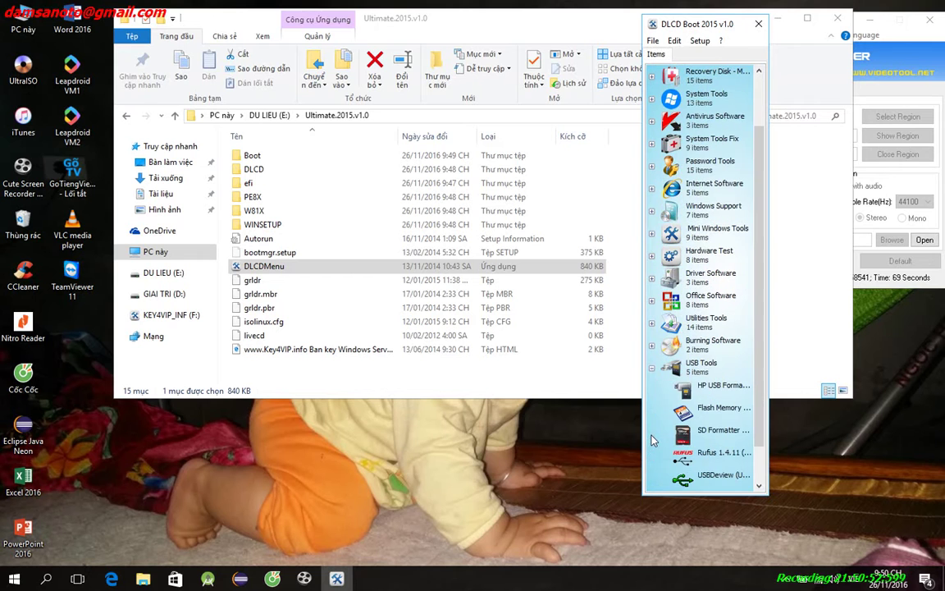
pyautogui.click(721, 458)
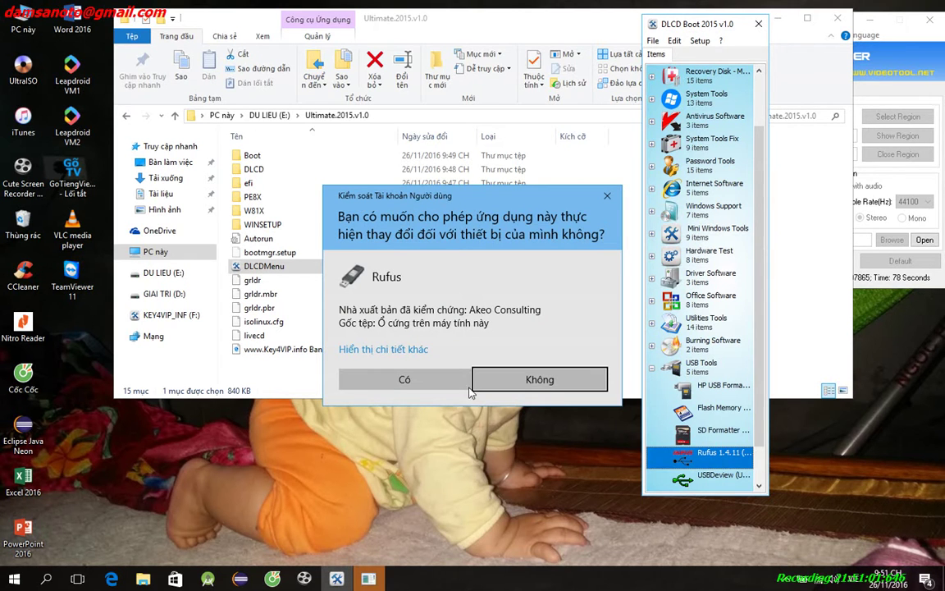
pyautogui.click(429, 380)
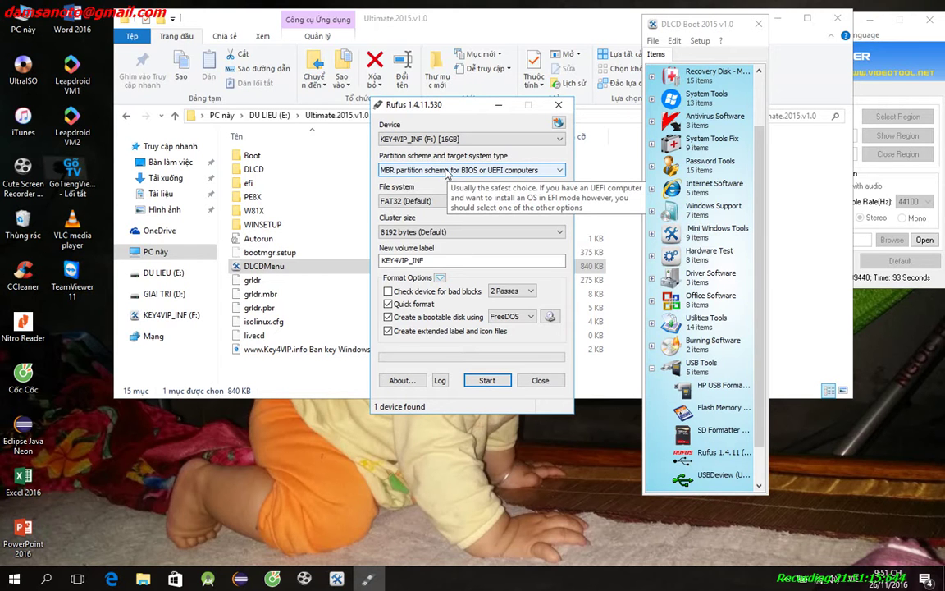
pyautogui.click(525, 171)
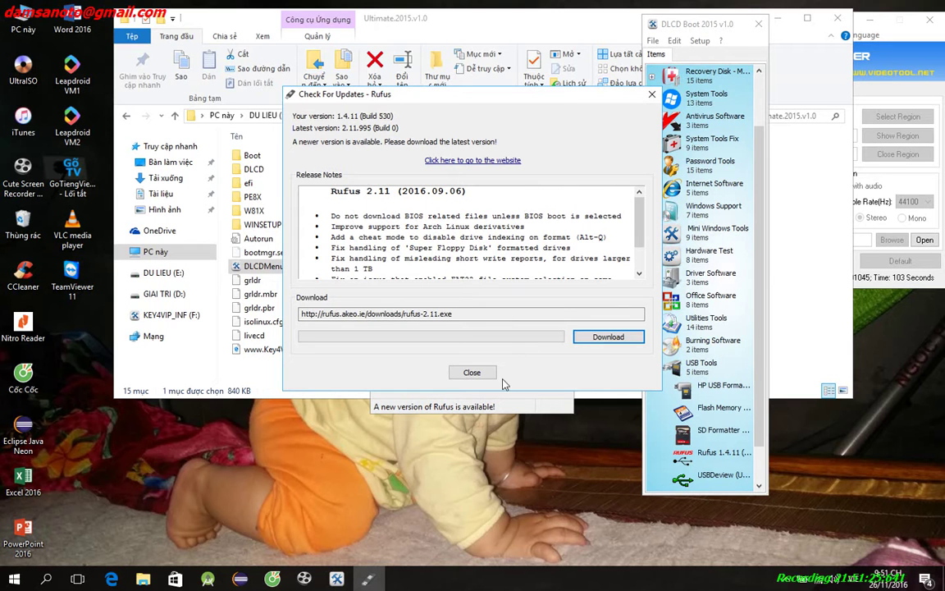
pyautogui.click(472, 373)
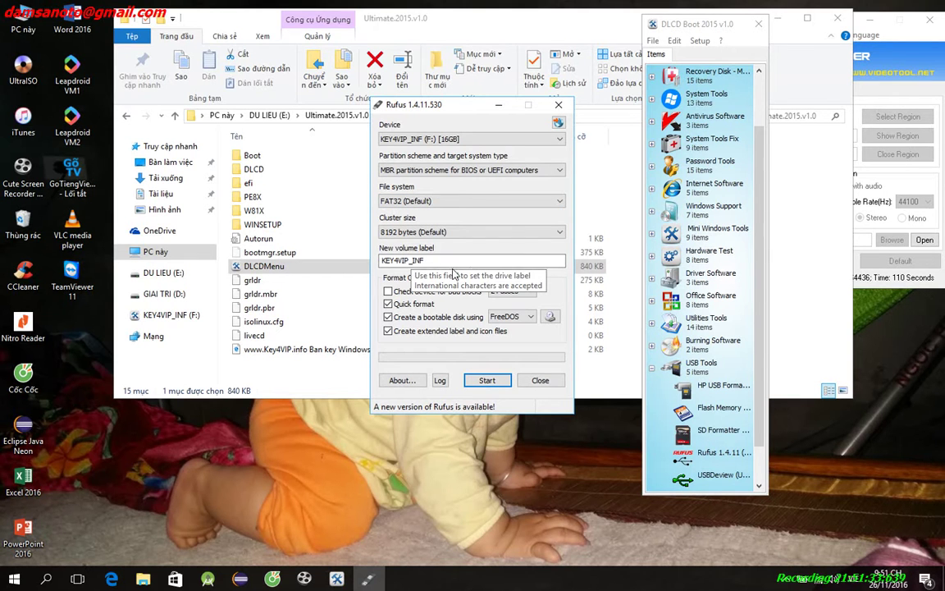
# Step: Load the Ultimate.2015.v1.0 ISO from DU LIEU (E:) as the boot image and start writing it to the KEY4VIP_INF (F:) USB drive
pyautogui.click(551, 318)
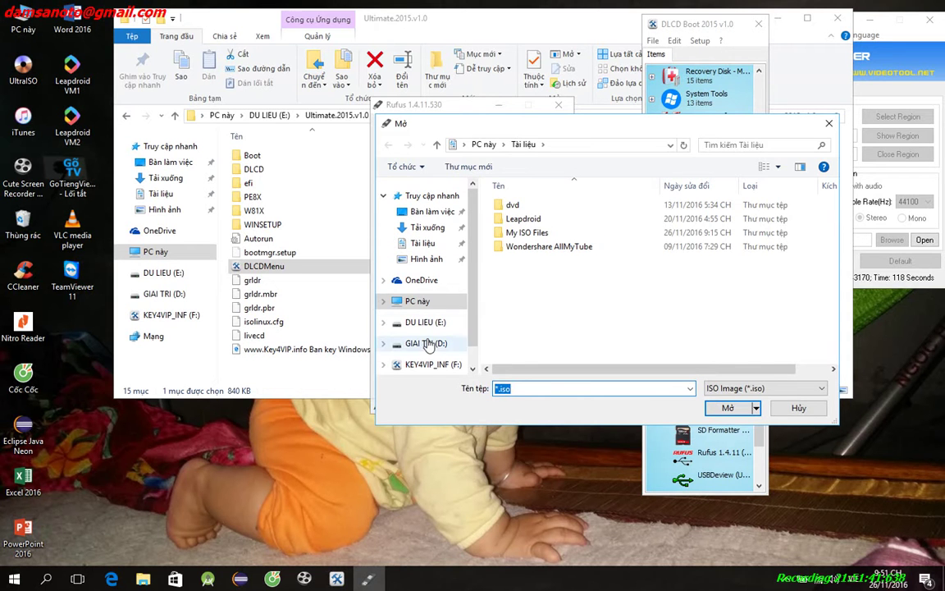
pyautogui.click(426, 323)
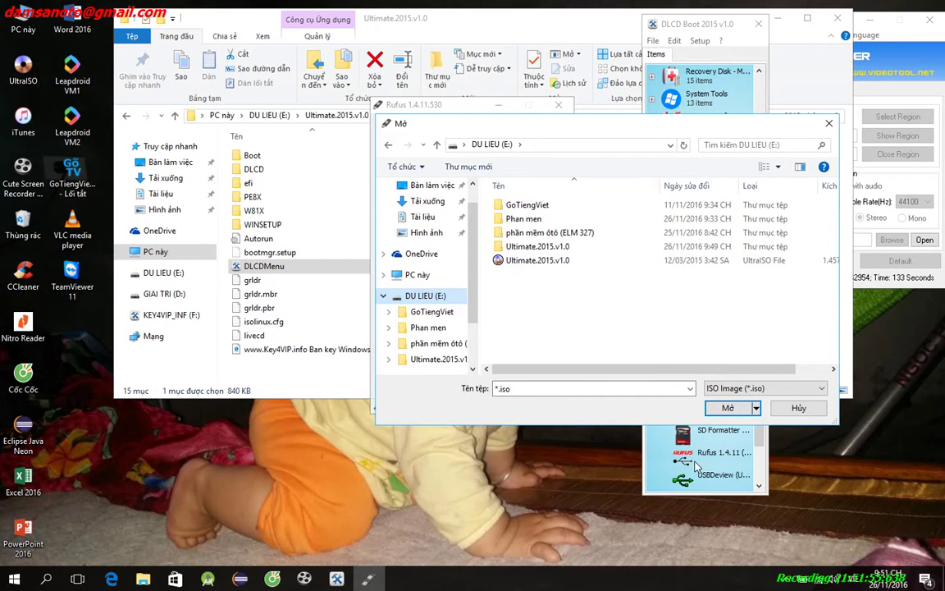
pyautogui.click(657, 466)
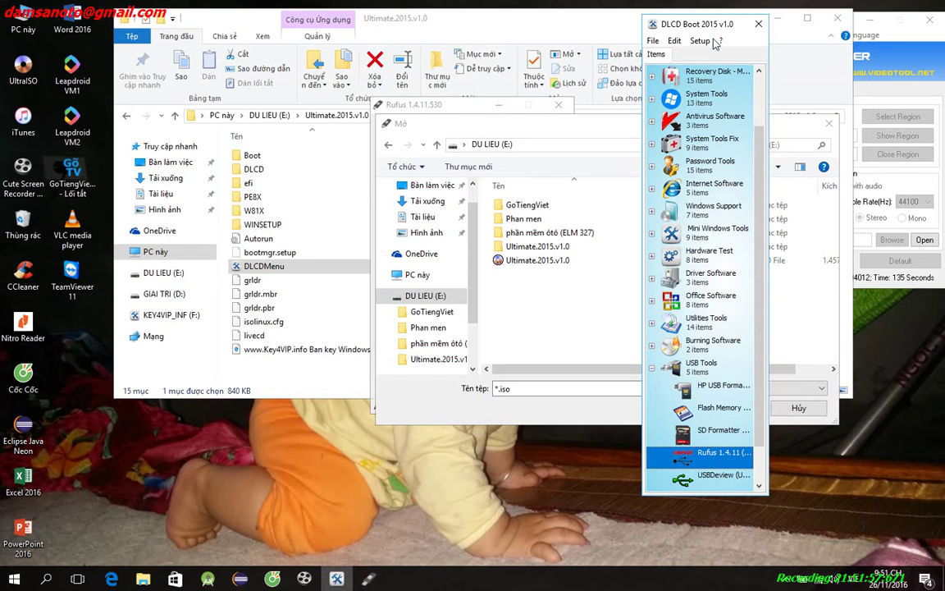
pyautogui.doubleClick(533, 260)
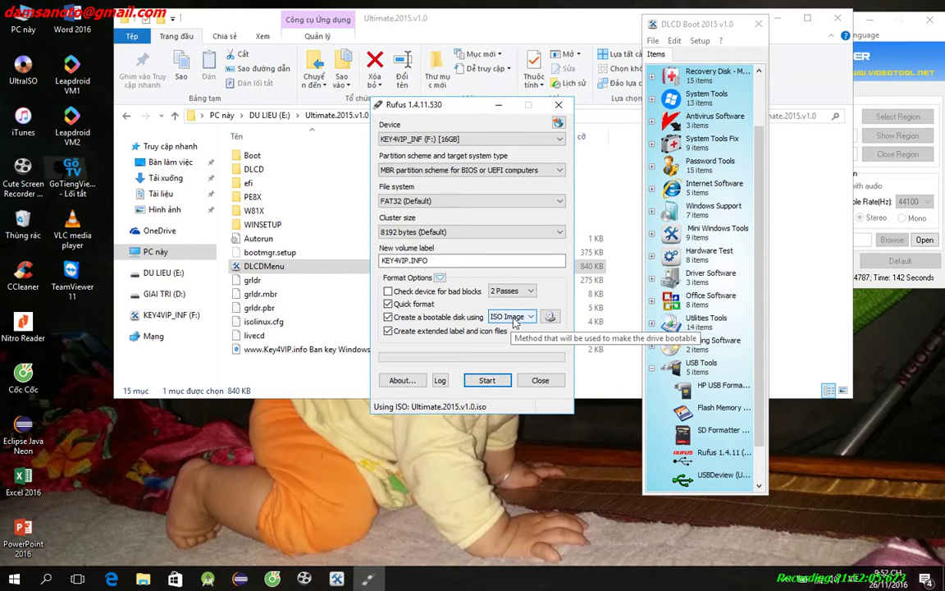
pyautogui.click(487, 380)
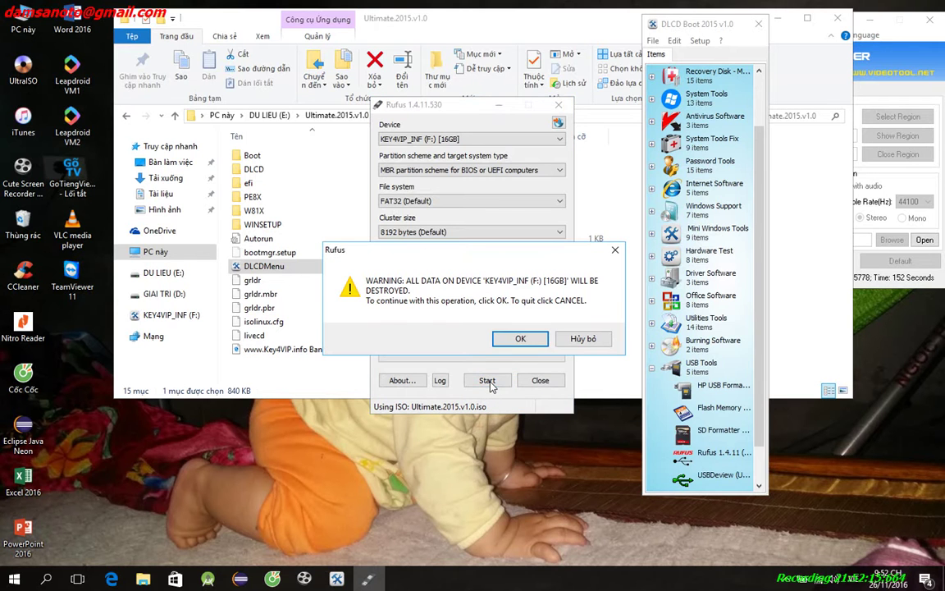
pyautogui.click(522, 339)
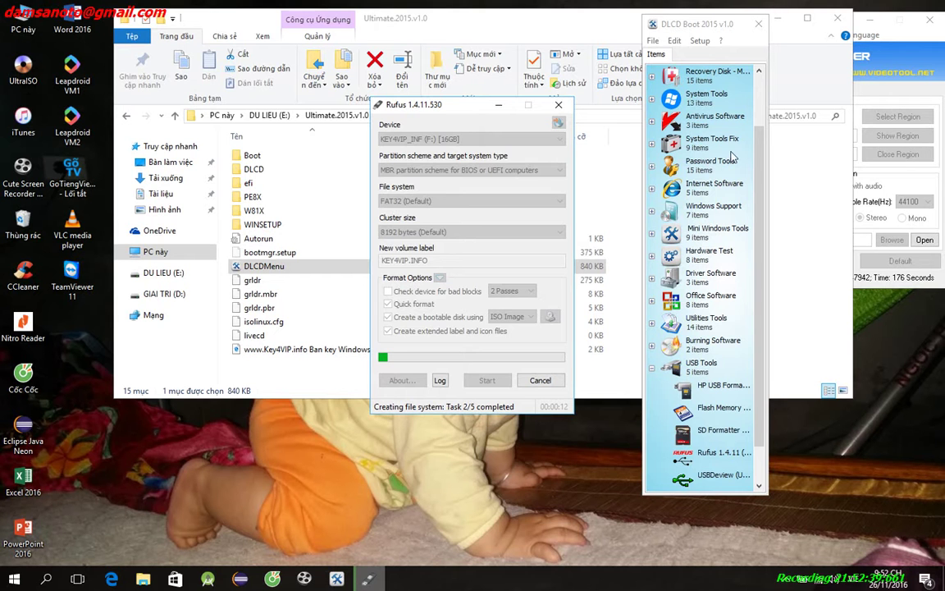
# Step: Close DLCD Boot and minimize the Ultimate.2015.v1.0 folder window while Rufus keeps running
pyautogui.click(758, 23)
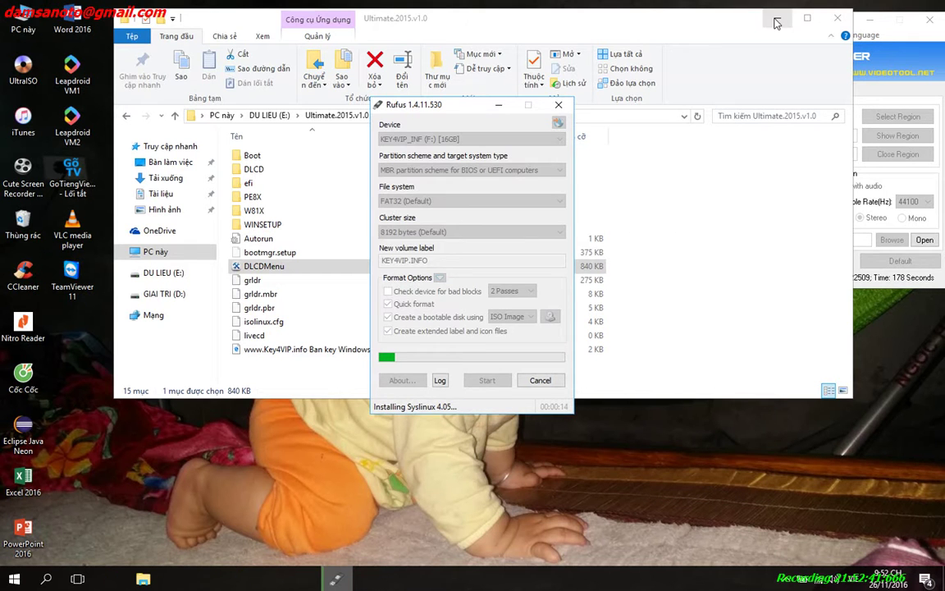
pyautogui.moveTo(727, 20); pyautogui.dragTo(628, 47)
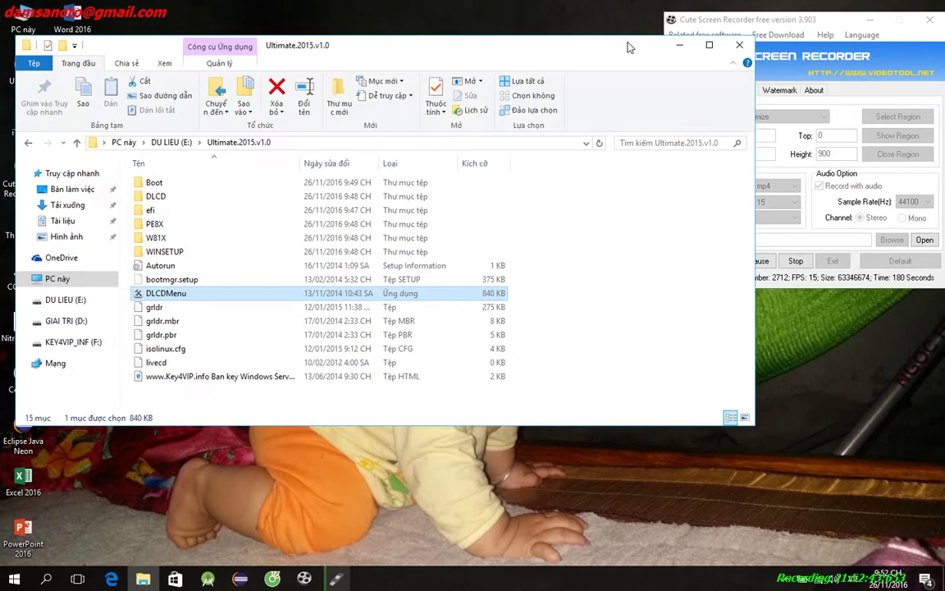
pyautogui.click(680, 50)
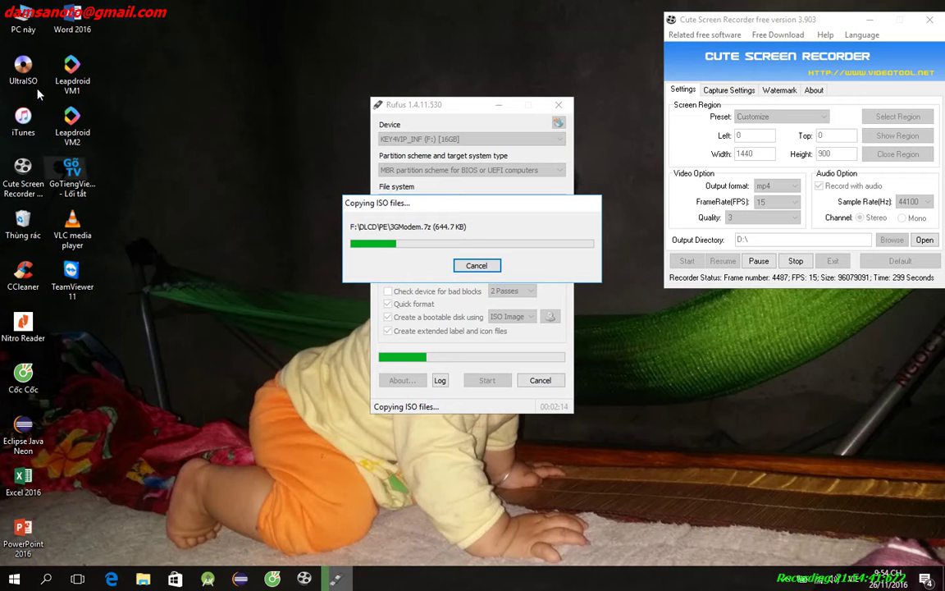
# Step: Open YouTube in the Cốc Cốc browser and switch to the "Hướng dẫn công nghệ" channel account
pyautogui.click(280, 581)
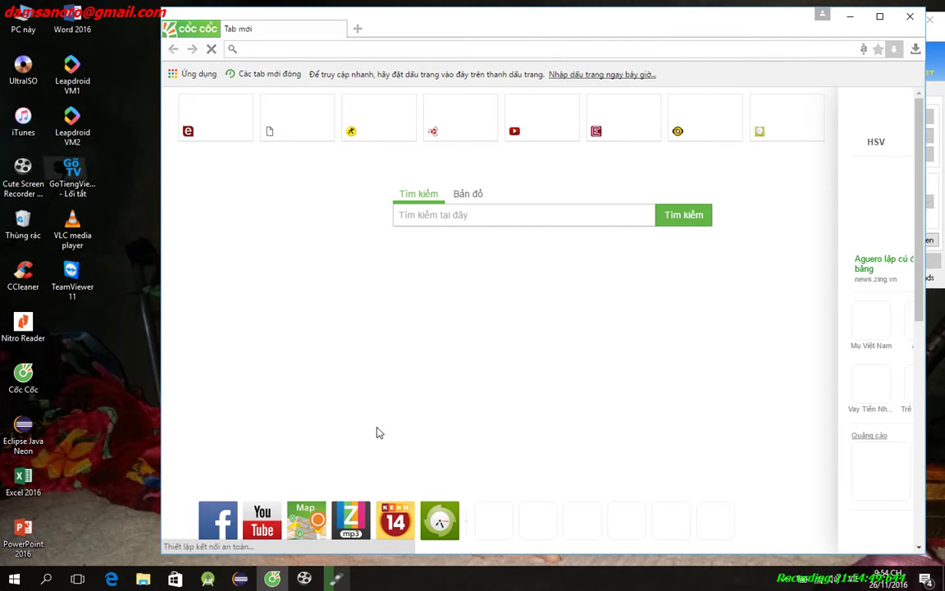
pyautogui.click(548, 129)
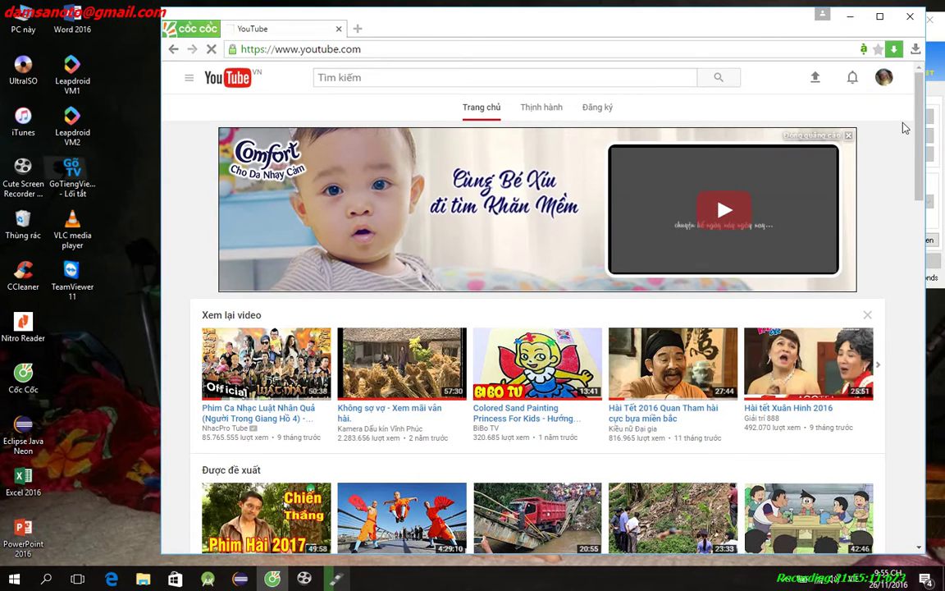
pyautogui.click(887, 82)
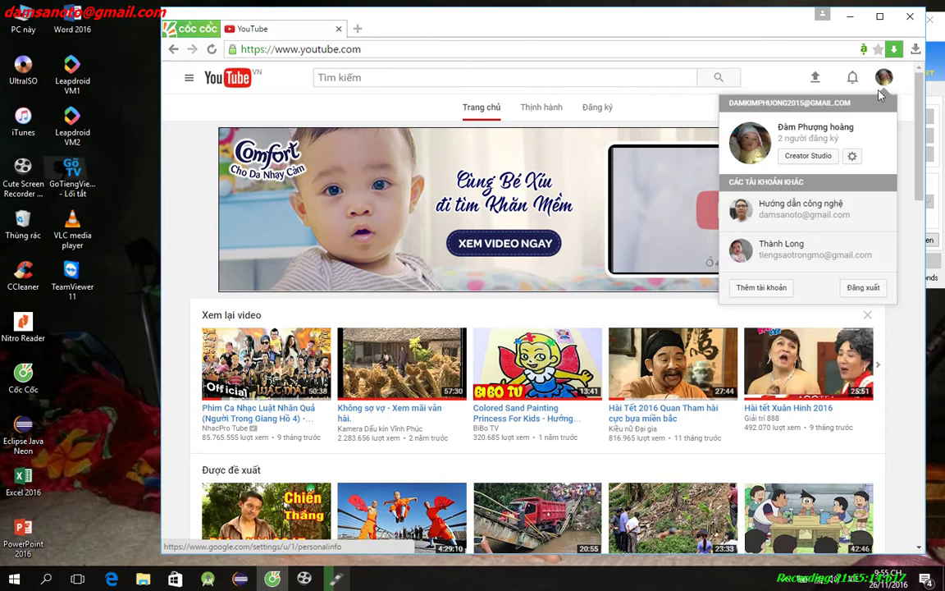
pyautogui.click(784, 211)
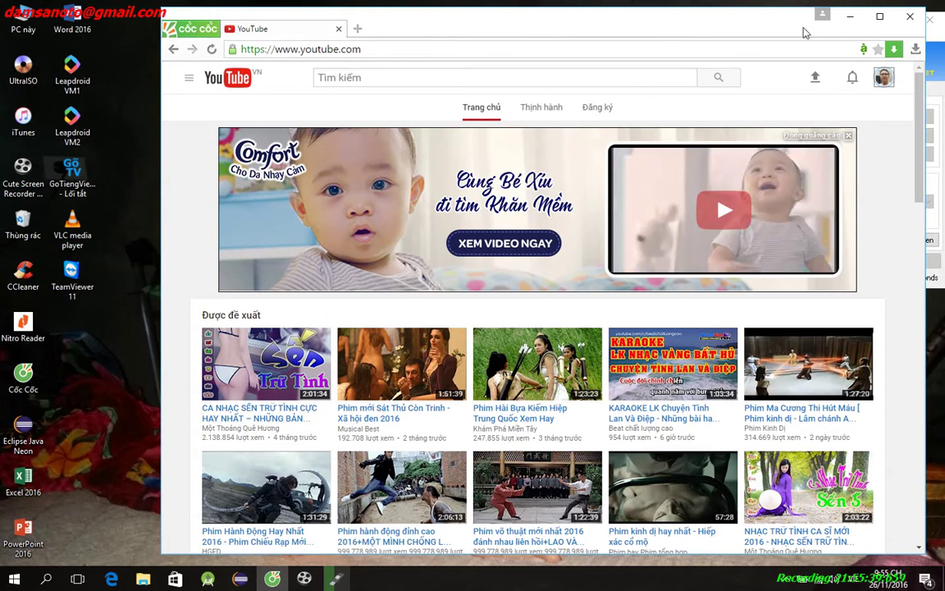
# Step: Open the active account's Google profile page and dismiss the photo chooser
pyautogui.click(887, 80)
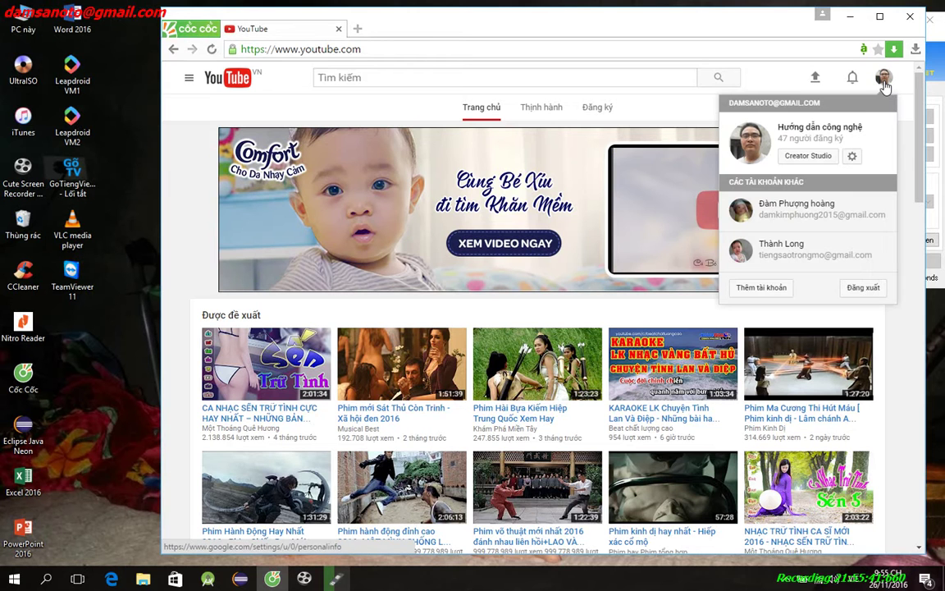
pyautogui.click(756, 145)
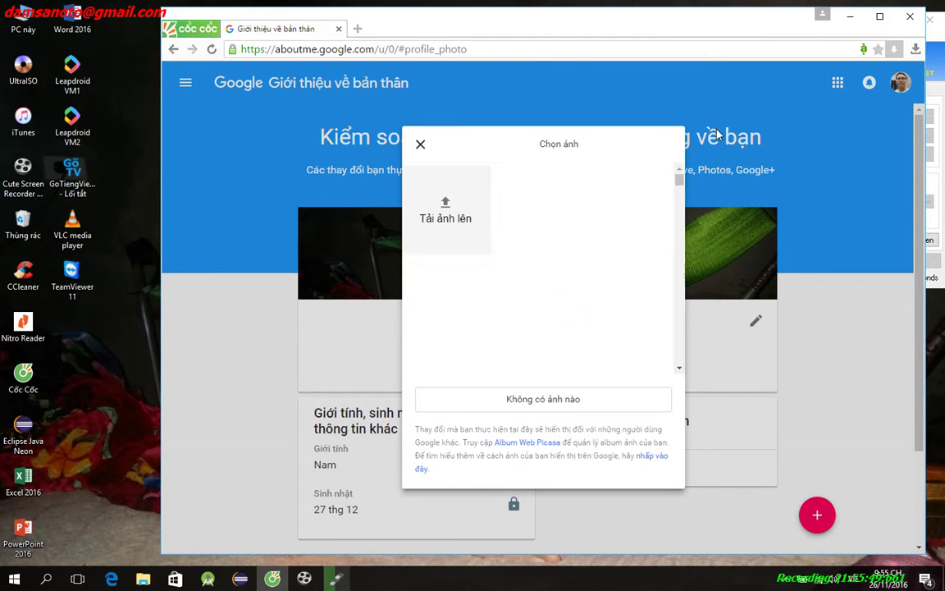
pyautogui.click(419, 145)
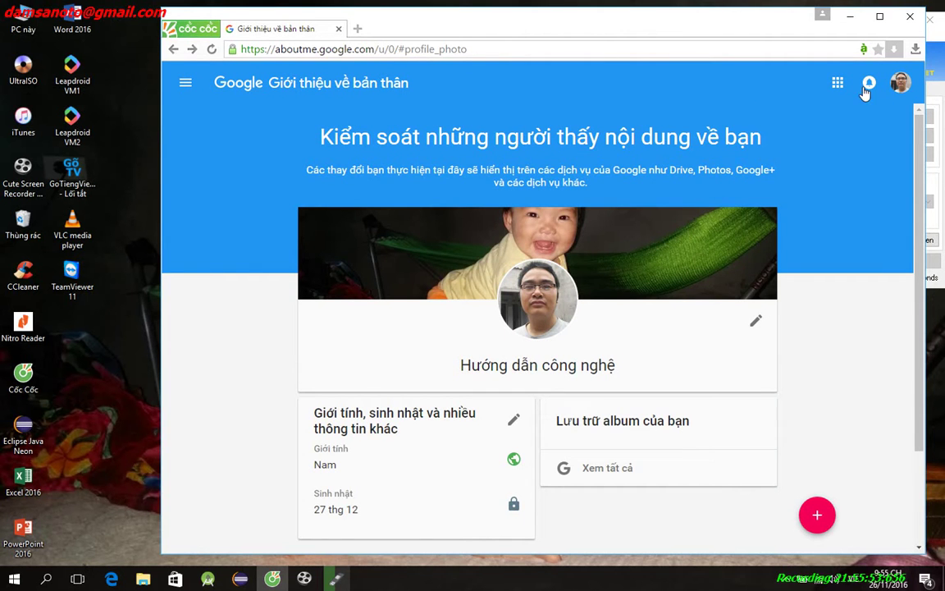
# Step: Go to the account's Google Drive and open the "tạo USB boot" folder
pyautogui.click(838, 83)
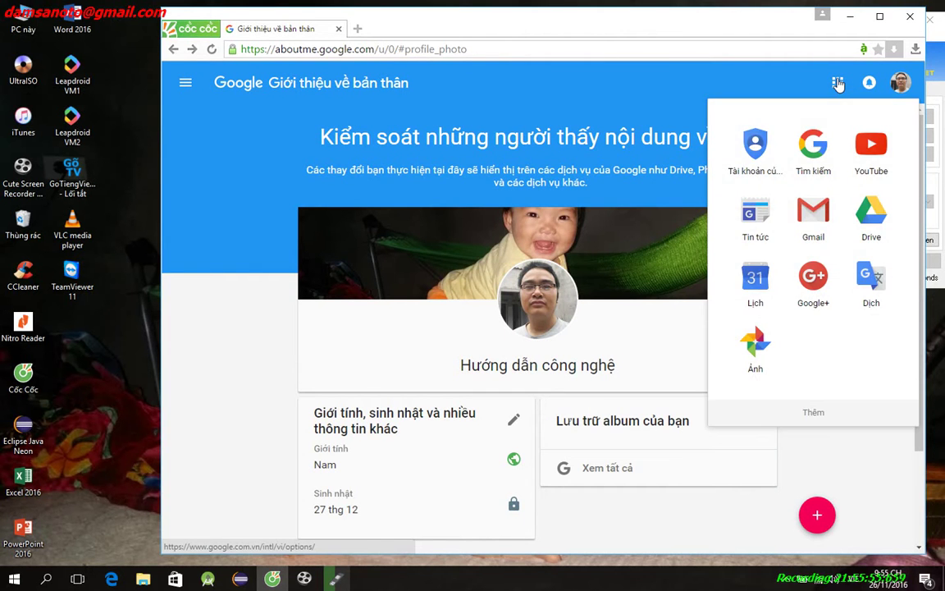
pyautogui.click(871, 220)
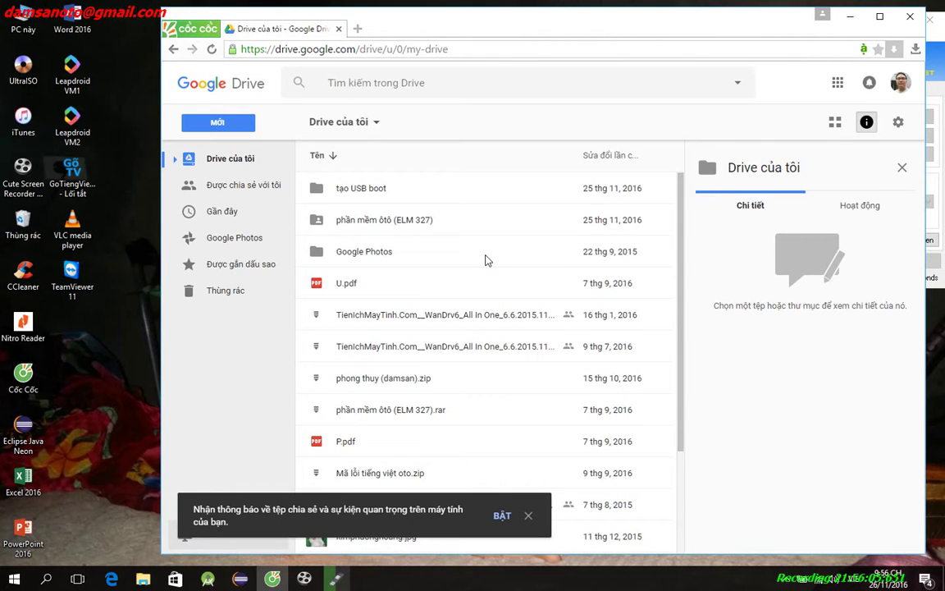
pyautogui.scroll(-1, 485, 260)
pyautogui.scroll(1, 485, 260)
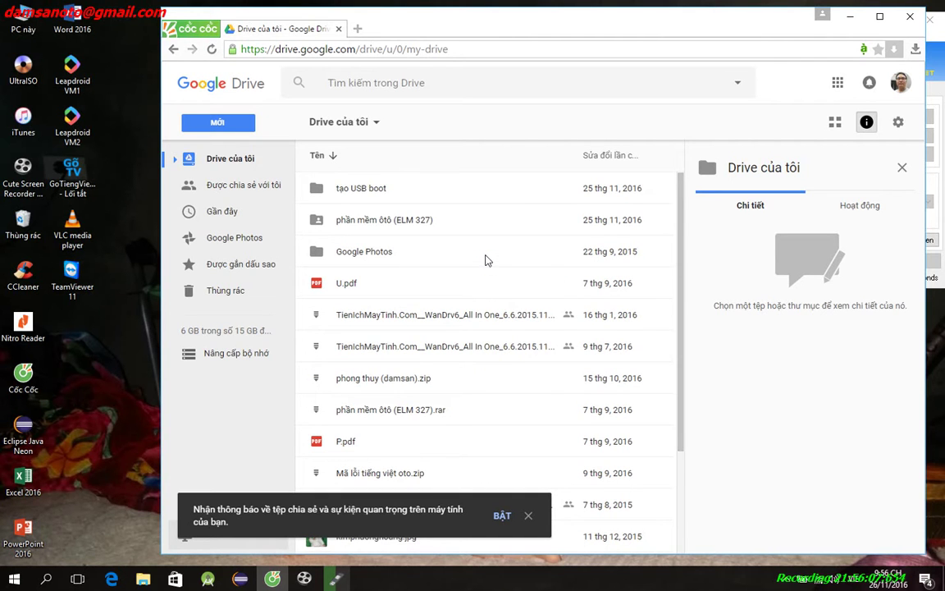
pyautogui.doubleClick(399, 192)
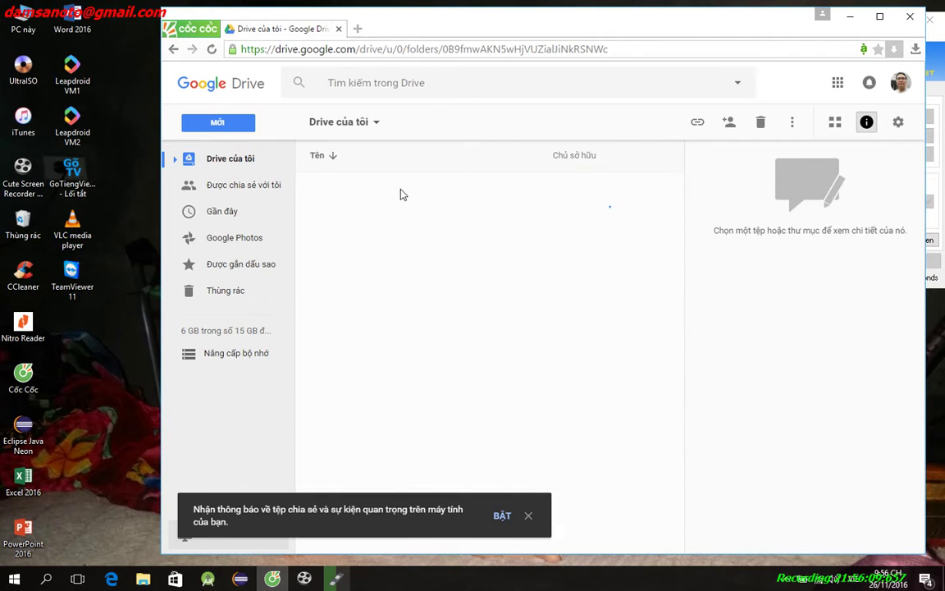